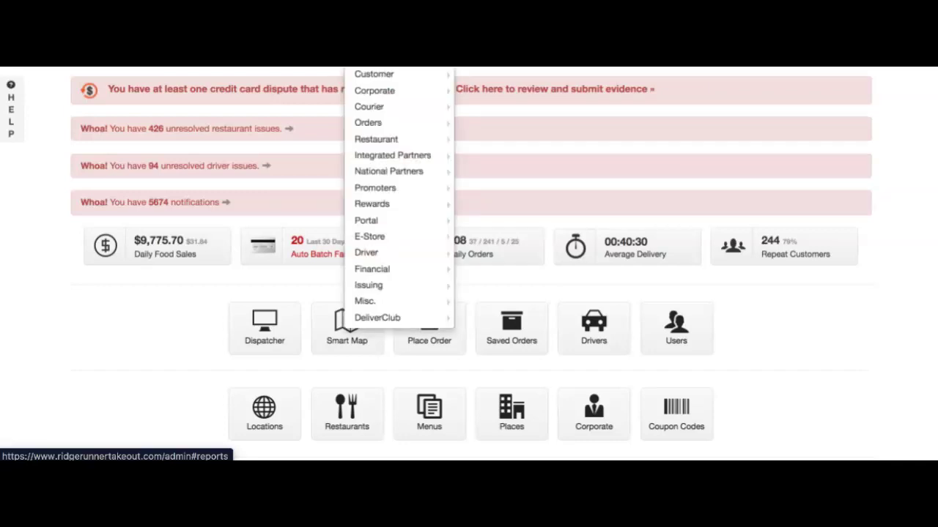
# - Generate the Driver Cashout Report for all drivers at GA, Blue Ridge (Ridge Runner), from 07/01/2020 to 07/27/2020, including paid and unpaid orders
pyautogui.moveTo(387, 262)
pyautogui.click(485, 250)
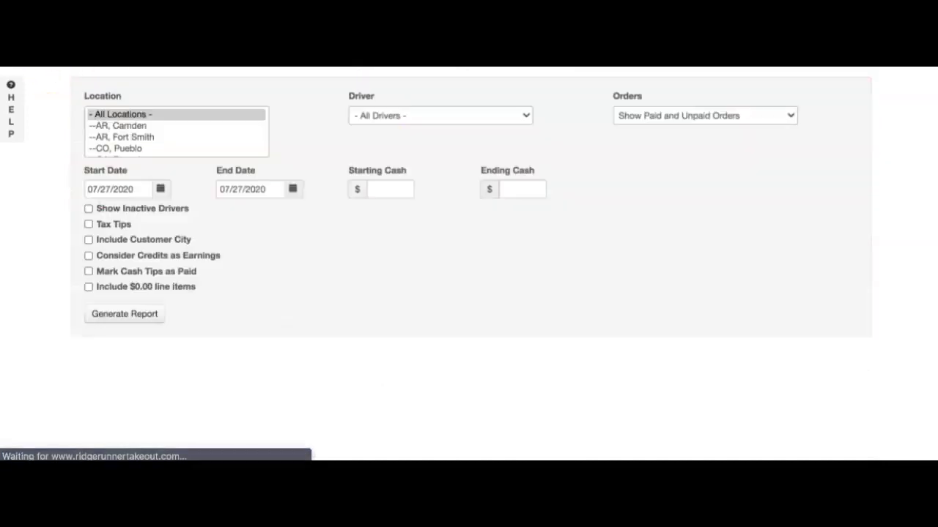
pyautogui.click(160, 155)
pyautogui.click(159, 216)
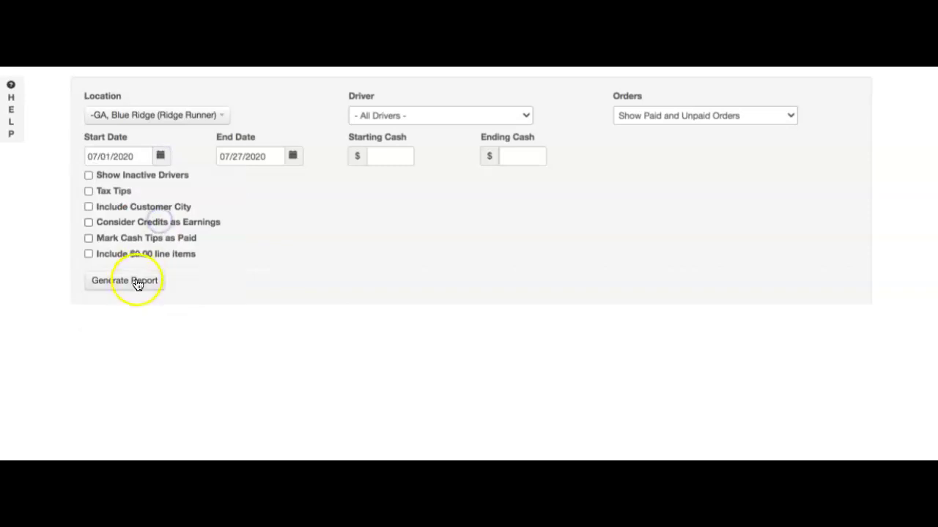
pyautogui.click(135, 283)
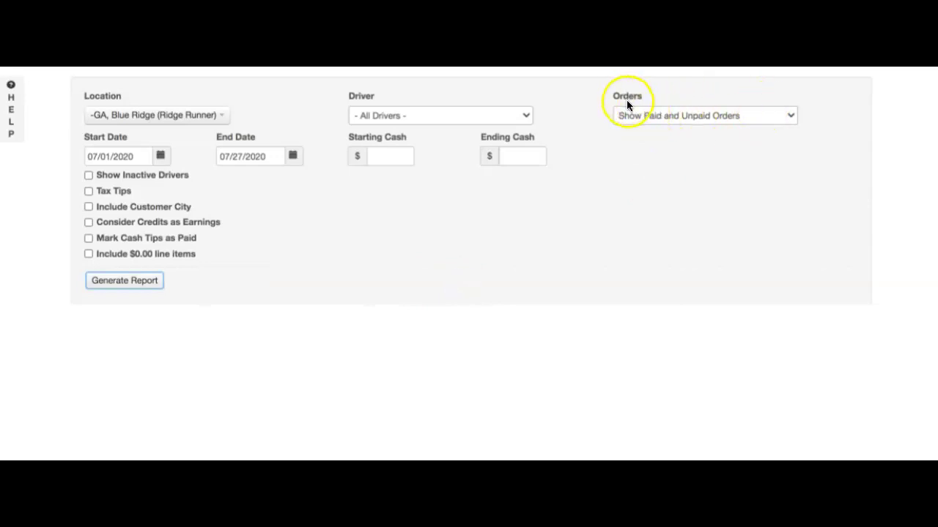
pyautogui.click(141, 283)
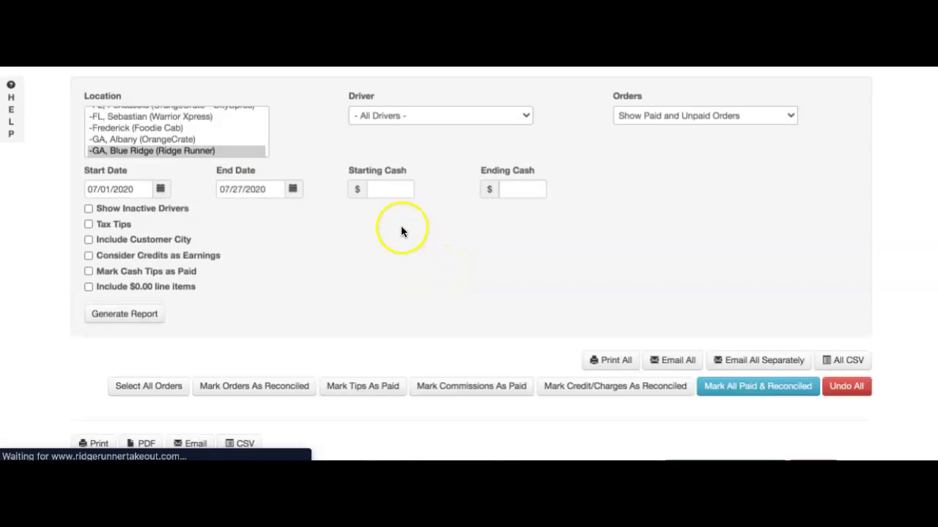
# - Examine the auto payments and partial payment columns for the Mystic Mountain Pizza order in the first driver's cashout report
pyautogui.scroll(-2, 340, 302)
pyautogui.scroll(-5, 341, 302)
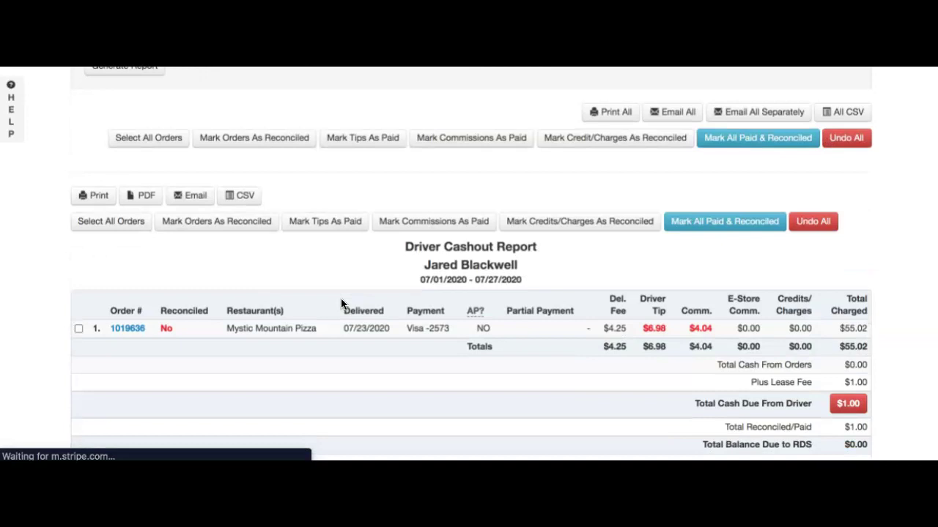
pyautogui.scroll(-3, 340, 302)
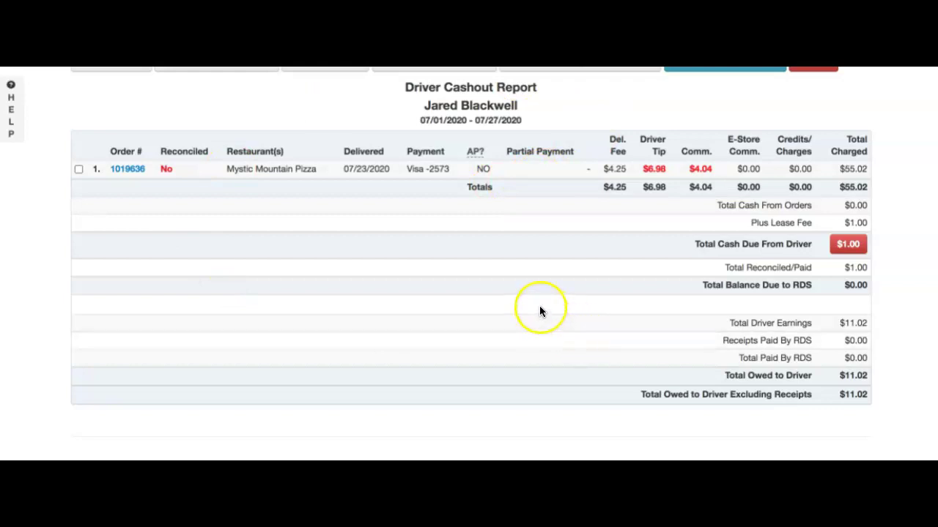
pyautogui.moveTo(476, 149)
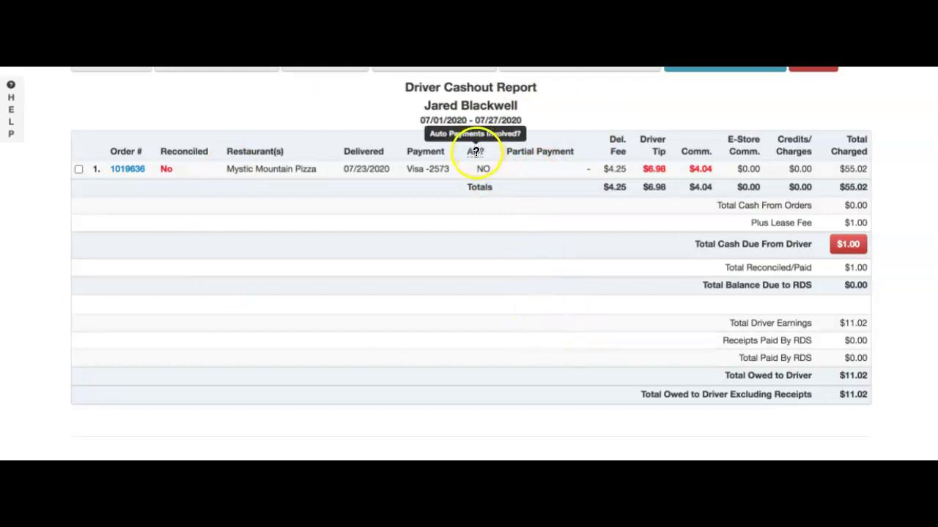
pyautogui.click(482, 168)
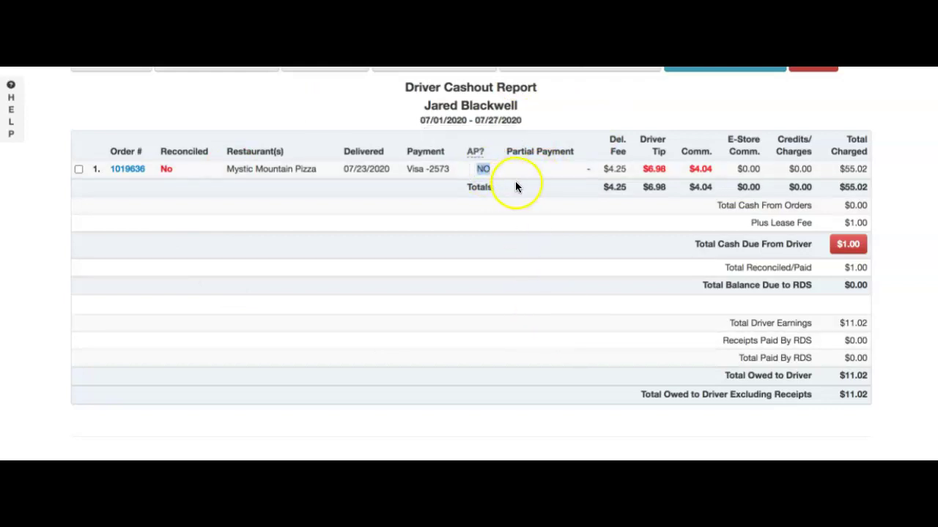
pyautogui.click(515, 170)
# - Examine the second driver's cashout report, comparing the Dairy Queen cash order's auto payment status, total charged, tip and commission with the card orders
pyautogui.scroll(-5, 502, 168)
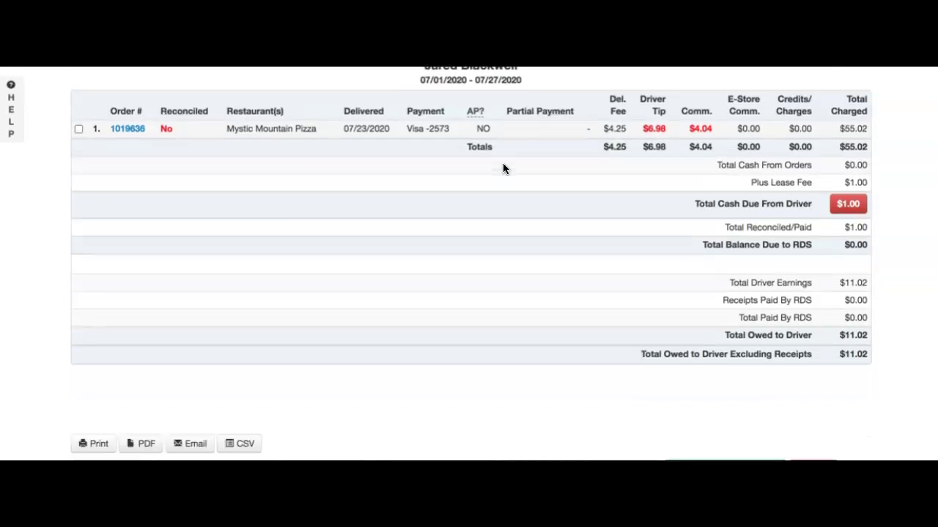
pyautogui.scroll(-1, 502, 166)
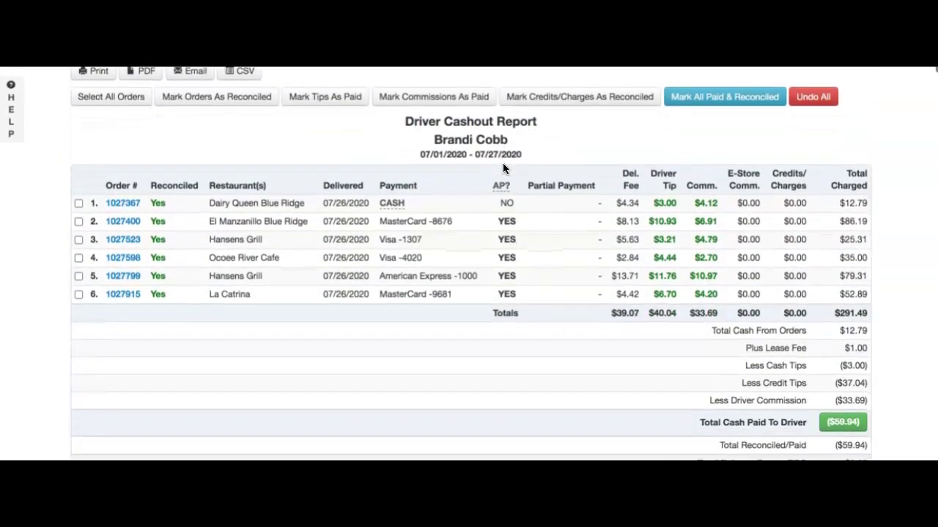
pyautogui.moveTo(392, 204)
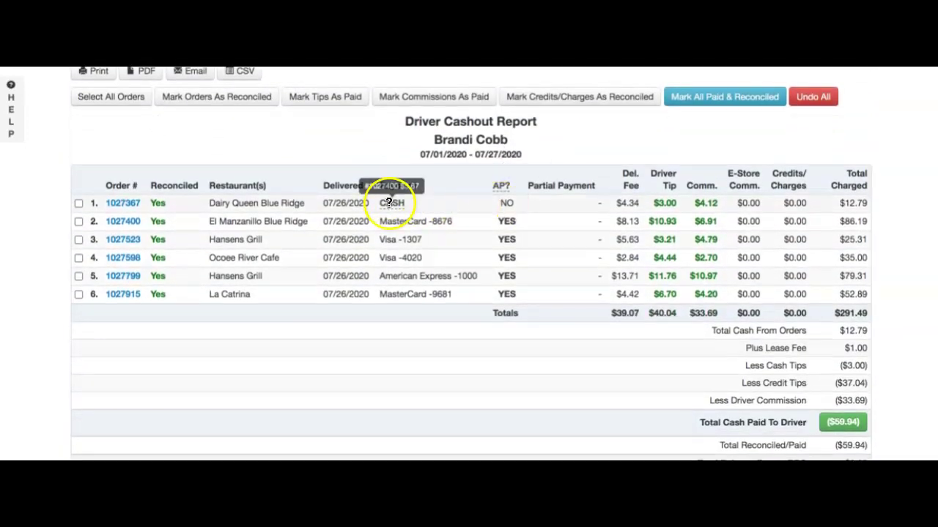
pyautogui.click(506, 203)
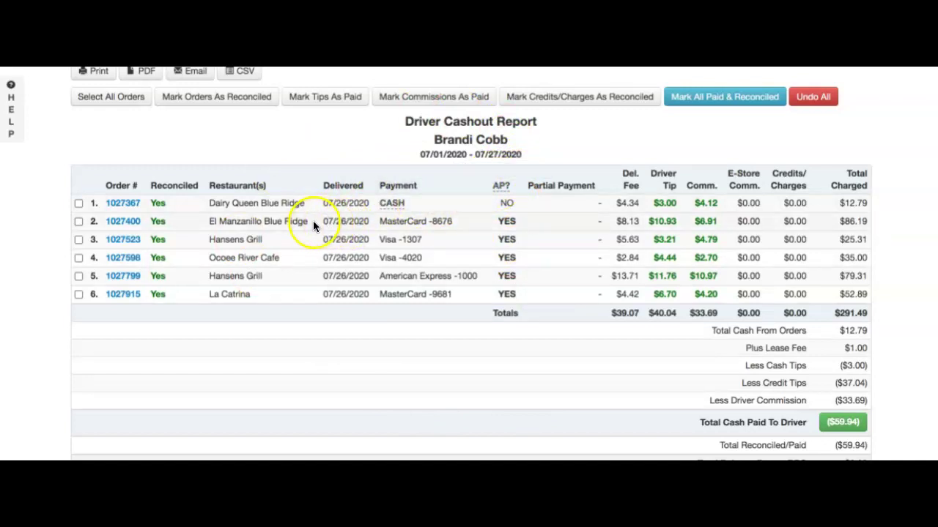
pyautogui.moveTo(314, 220); pyautogui.dragTo(533, 308)
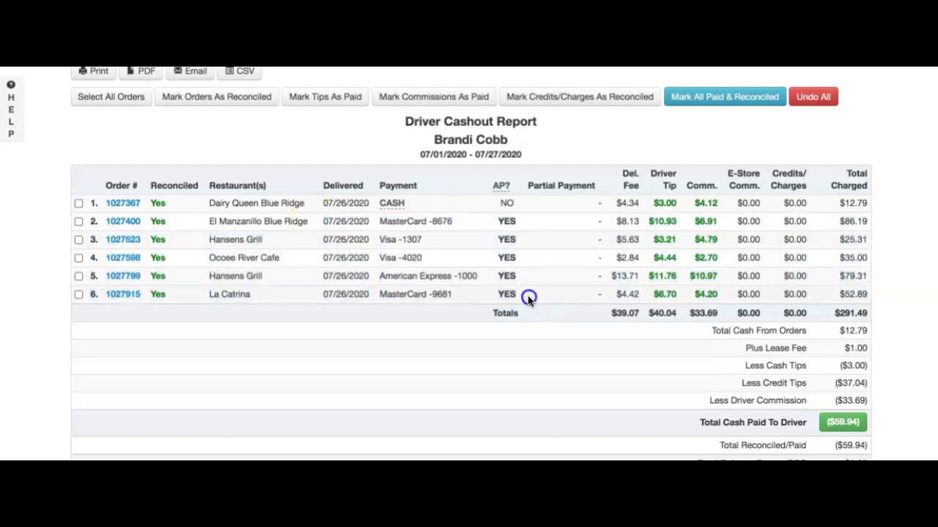
pyautogui.click(510, 220)
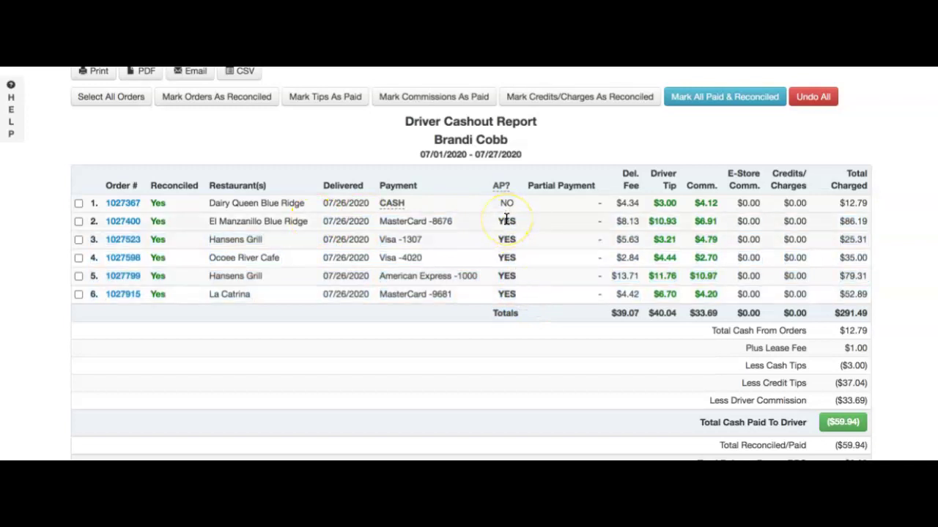
pyautogui.doubleClick(506, 203)
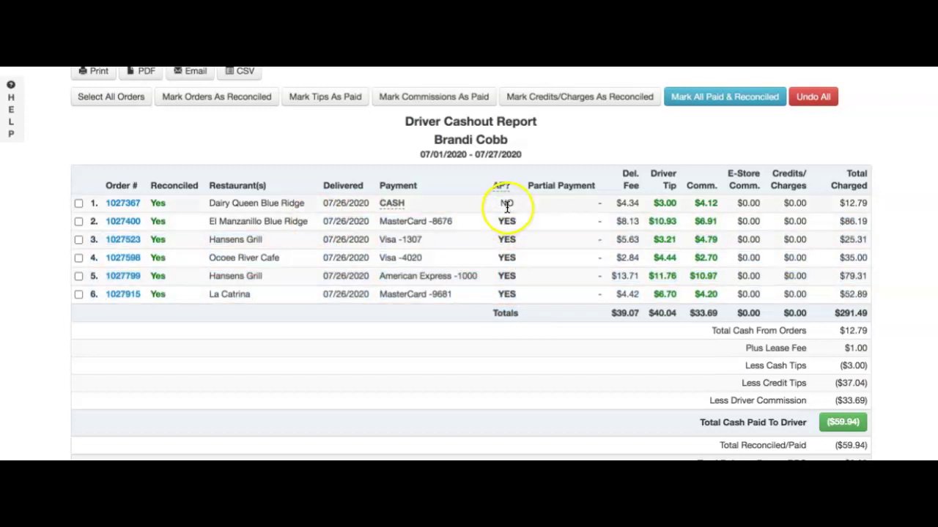
pyautogui.doubleClick(853, 203)
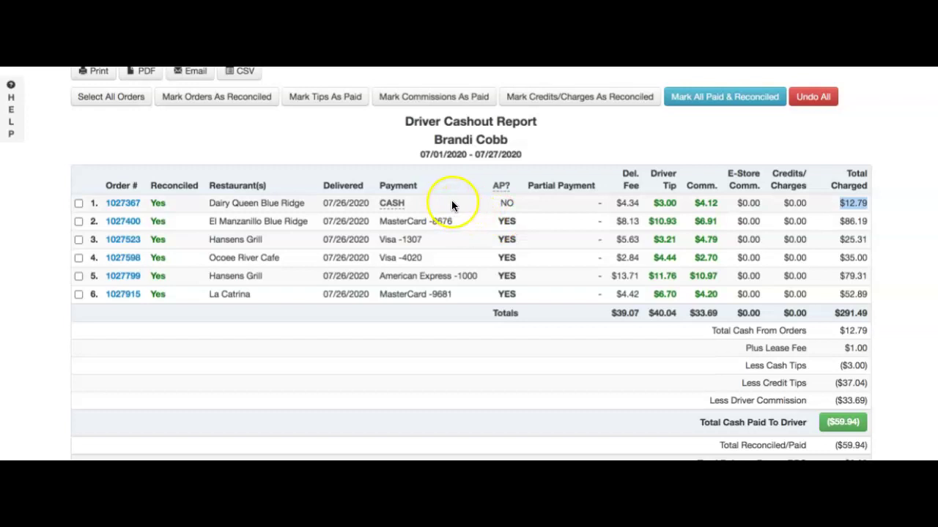
pyautogui.click(550, 204)
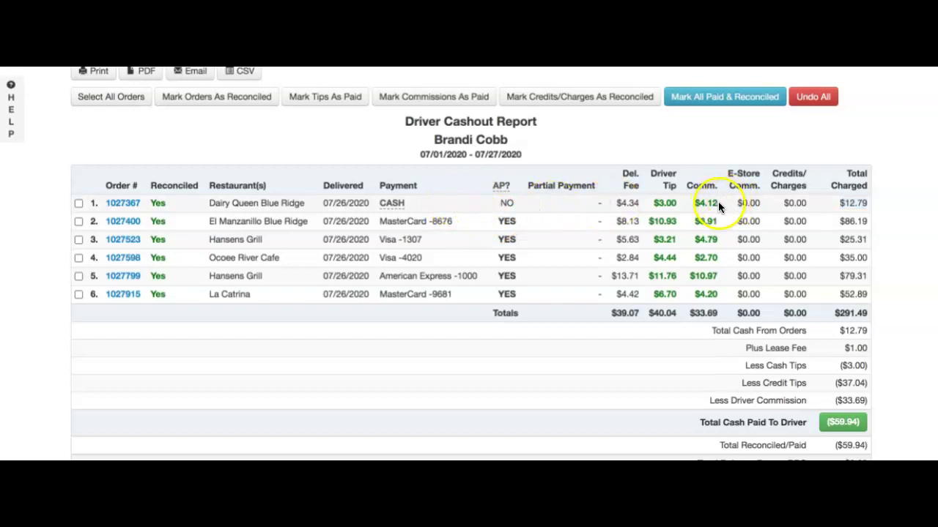
pyautogui.moveTo(719, 205); pyautogui.dragTo(660, 206)
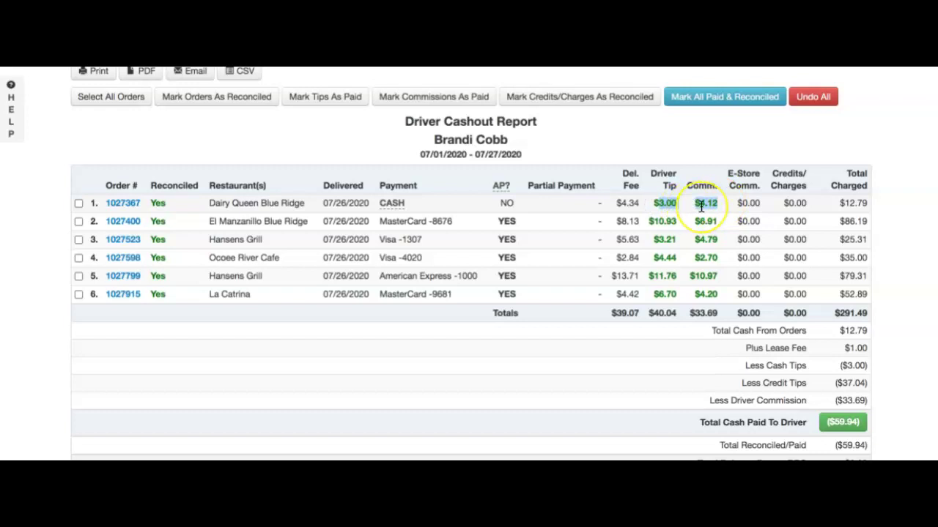
pyautogui.click(480, 202)
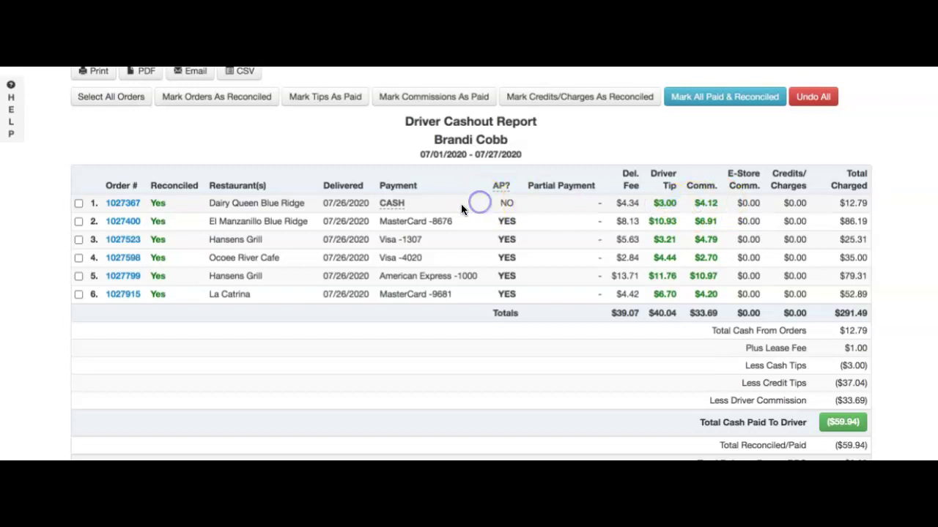
# - Check which card order is linked to the Dairy Queen cash payment and review that order's payment method and auto payment status
pyautogui.moveTo(392, 203)
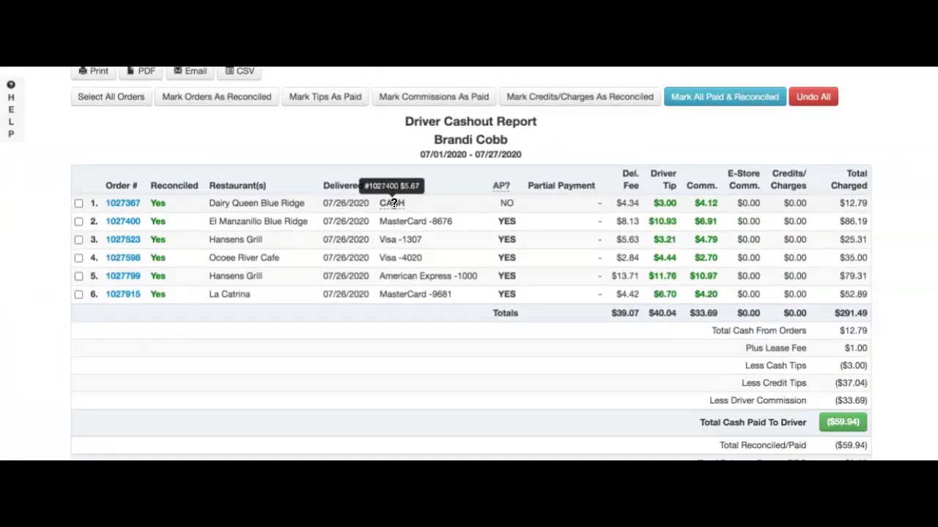
pyautogui.click(396, 204)
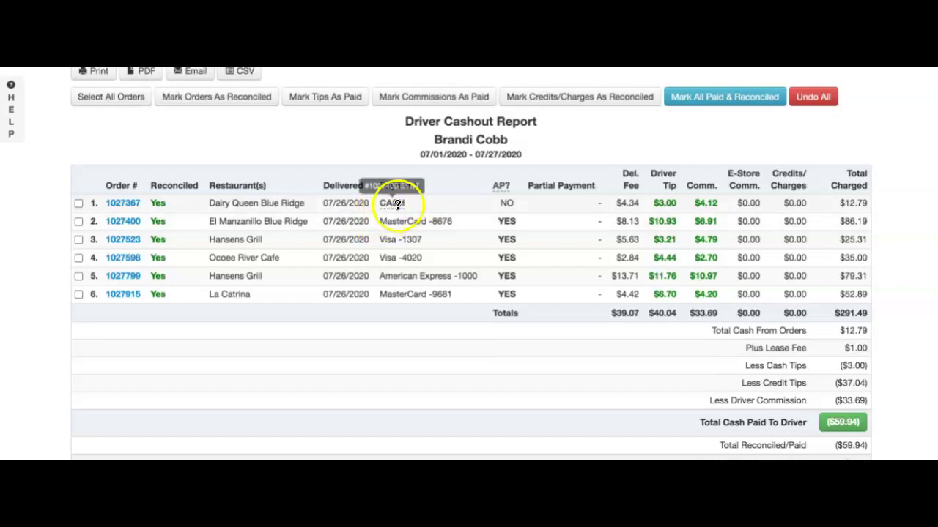
pyautogui.tripleClick(422, 222)
pyautogui.click(398, 203)
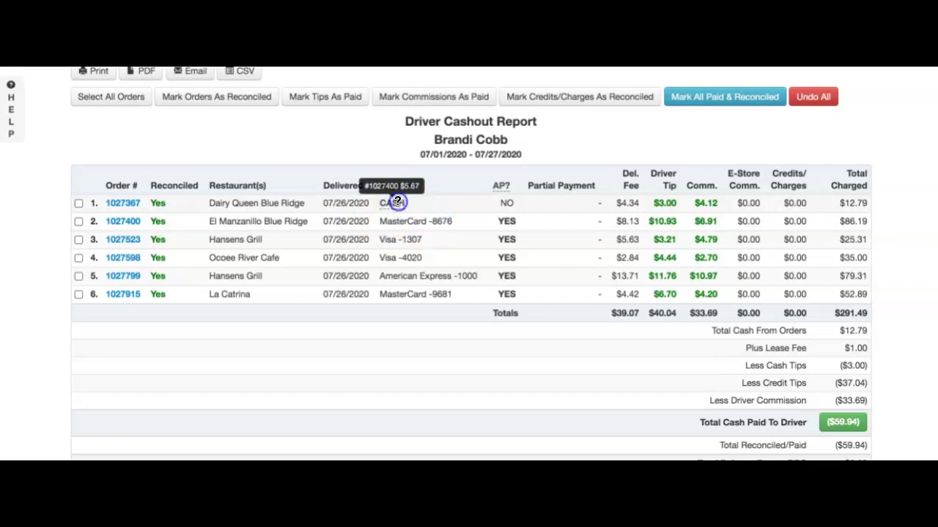
pyautogui.doubleClick(433, 203)
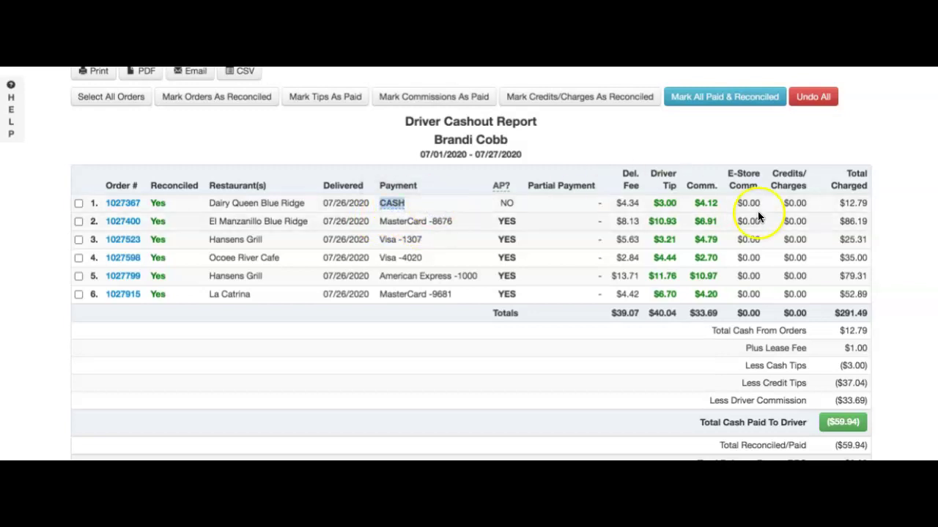
pyautogui.doubleClick(850, 203)
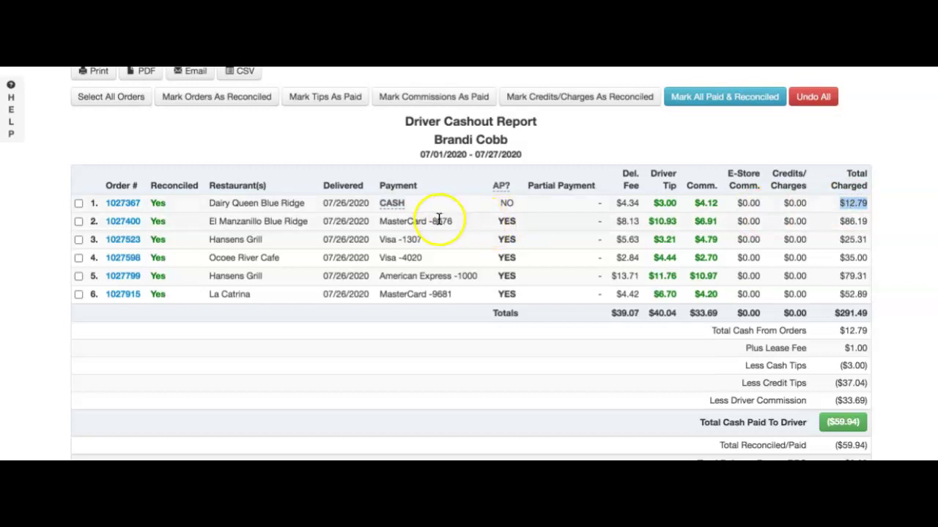
pyautogui.click(532, 228)
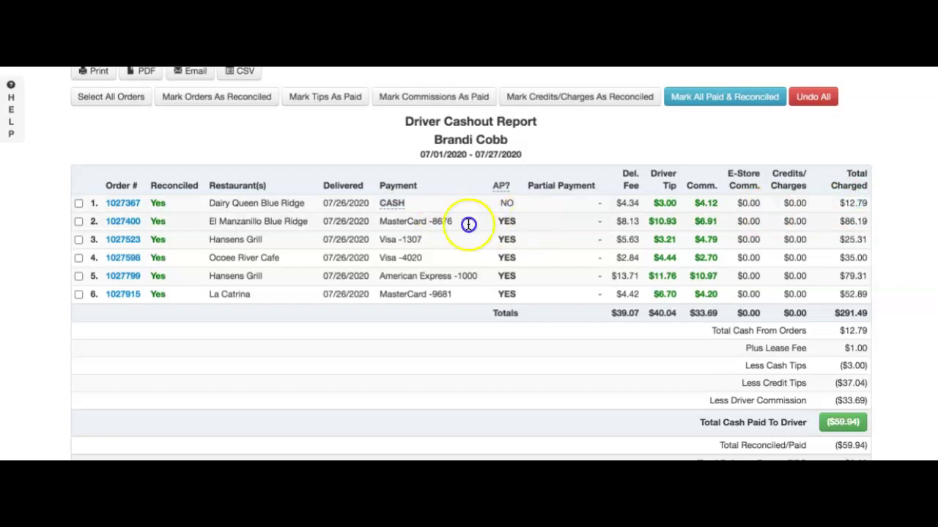
pyautogui.moveTo(469, 224); pyautogui.dragTo(331, 224)
pyautogui.click(513, 221)
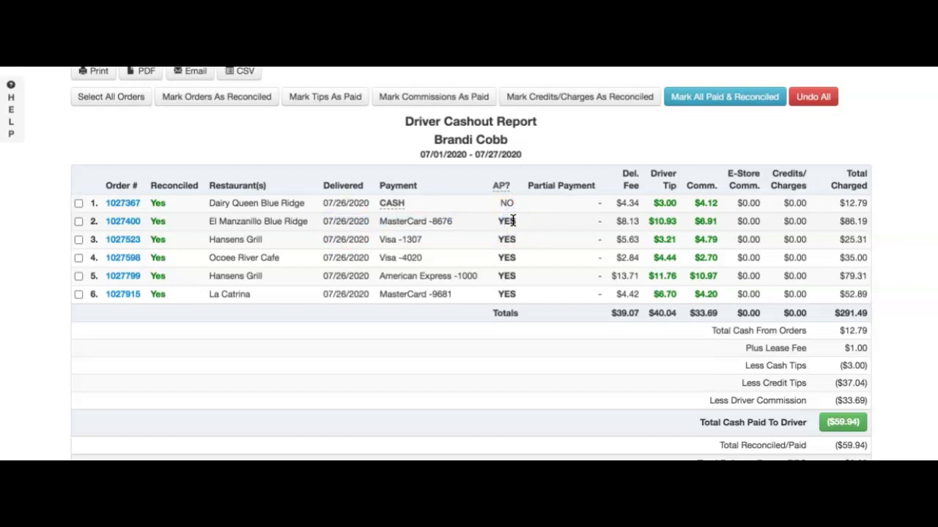
pyautogui.click(553, 228)
# - Examine the third driver's Angelina's Deli cash order, reviewing its payment method, total charged, driver tip and commission
pyautogui.scroll(-10, 553, 227)
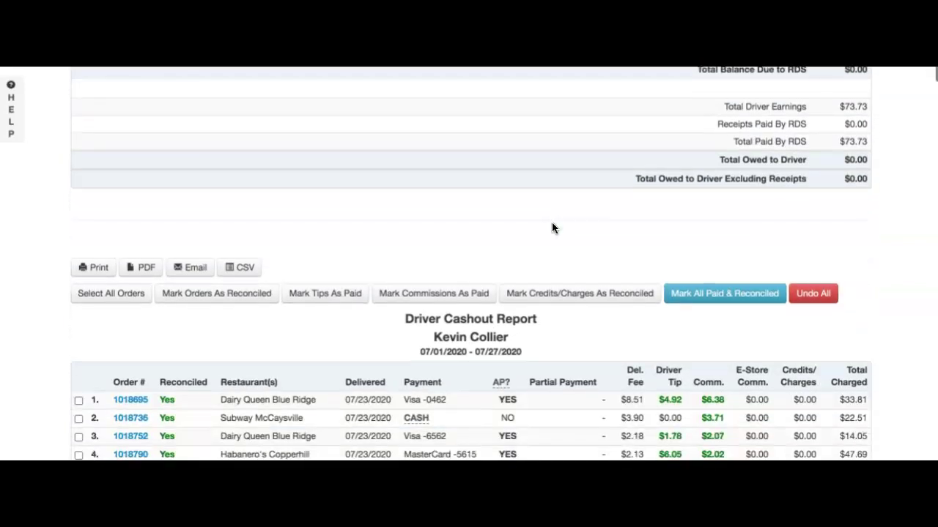
pyautogui.scroll(2, 553, 226)
pyautogui.scroll(-1, 552, 226)
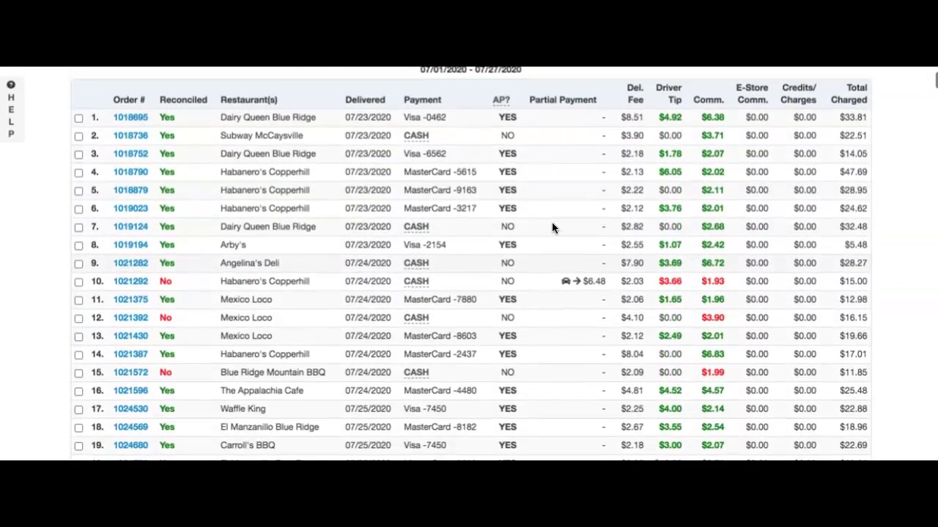
pyautogui.click(506, 218)
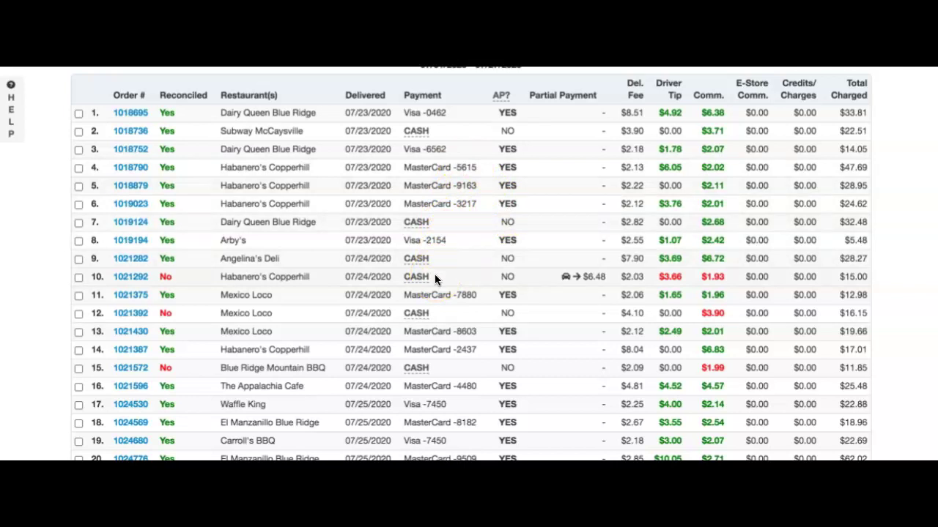
pyautogui.click(447, 257)
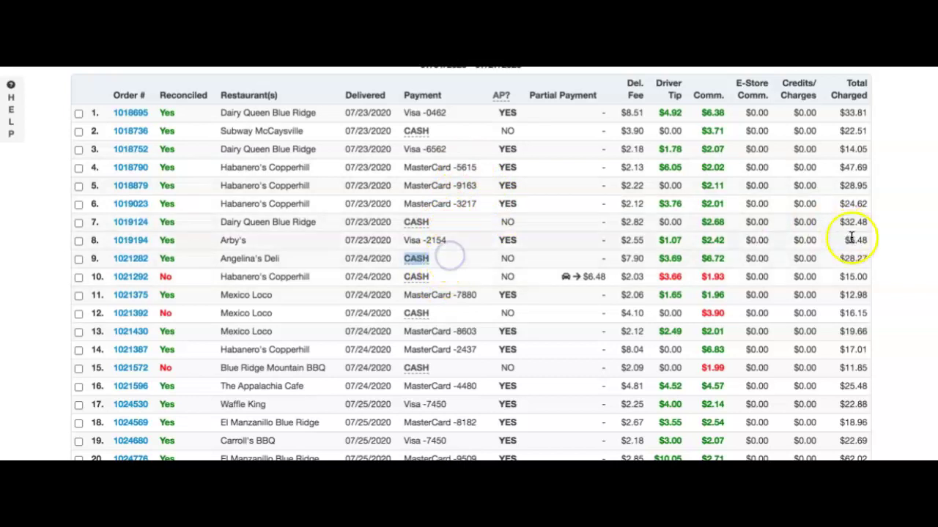
pyautogui.click(860, 264)
pyautogui.doubleClick(857, 260)
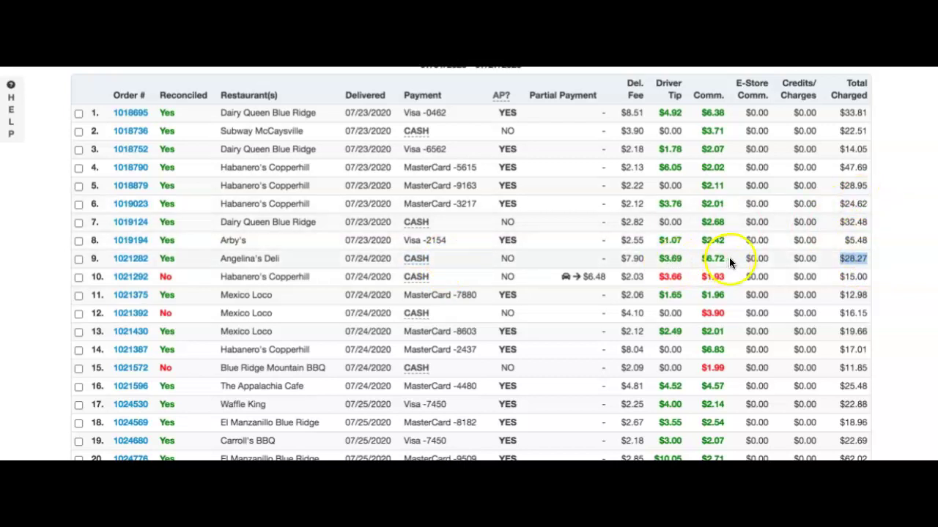
pyautogui.moveTo(729, 258); pyautogui.dragTo(658, 262)
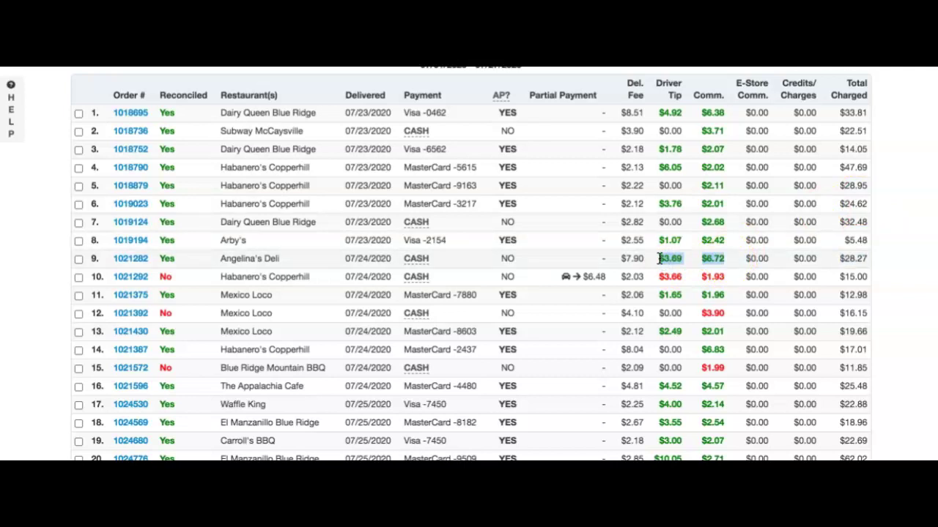
pyautogui.moveTo(833, 259); pyautogui.dragTo(863, 259)
# - Inspect the card orders linked to the Angelina's Deli cash payment and compare the first of them with the cash order's total charged
pyautogui.moveTo(427, 258)
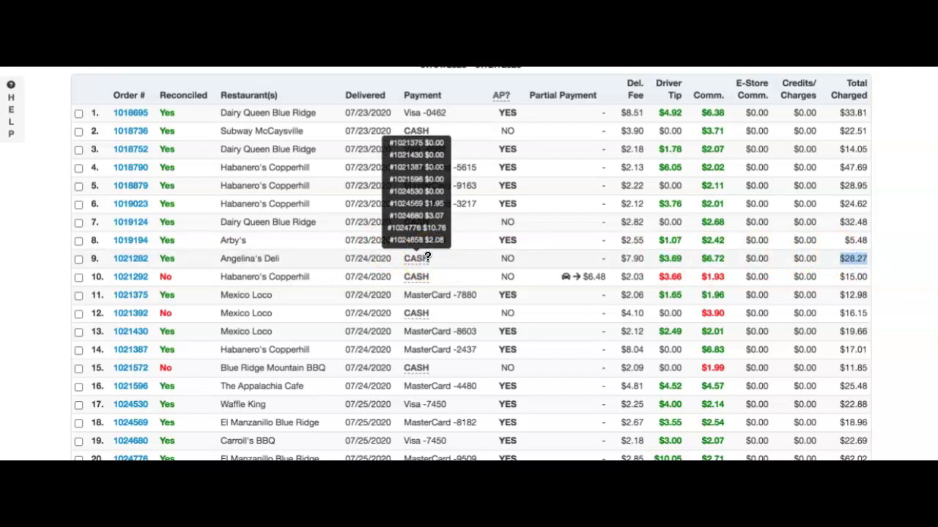
pyautogui.tripleClick(449, 297)
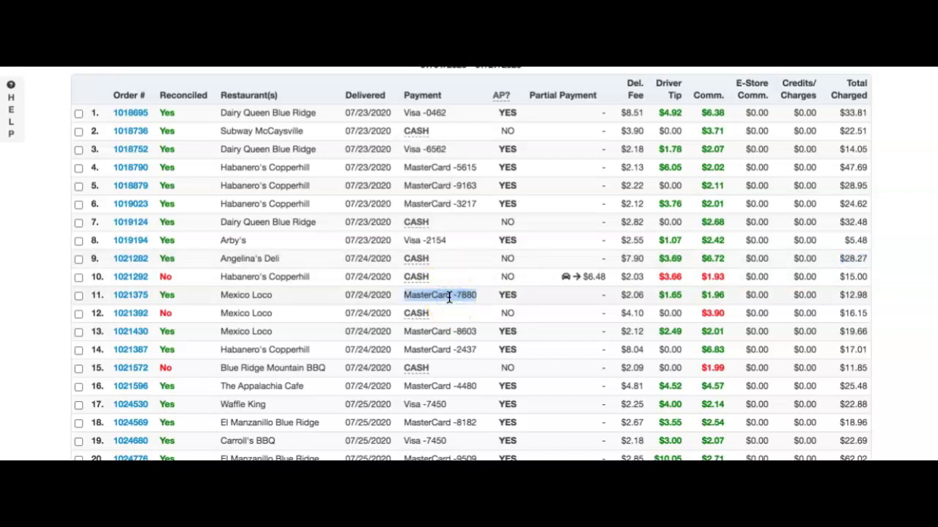
pyautogui.tripleClick(848, 259)
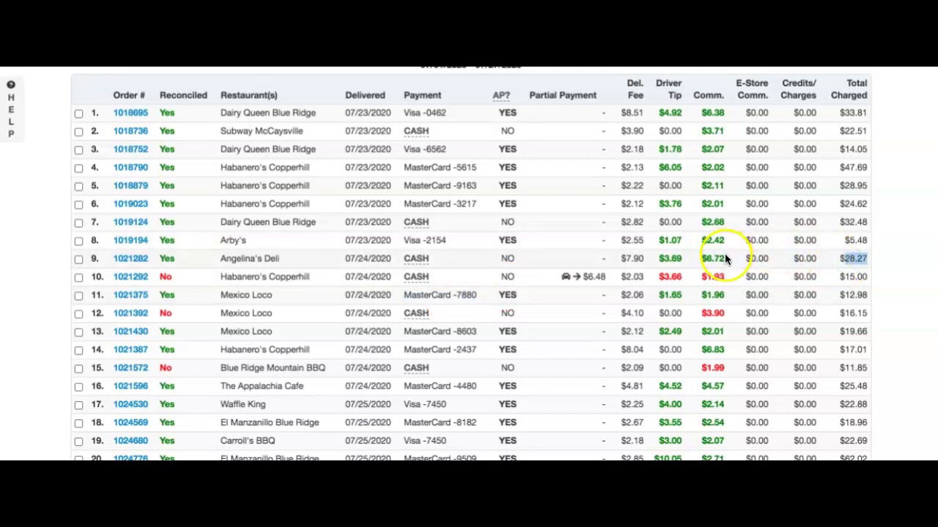
# - Compare the Angelina's Deli cash order's tip and commission with its total charged, and check the first linked Mexico Loco card order's commission and payment method
pyautogui.moveTo(725, 257); pyautogui.dragTo(662, 259)
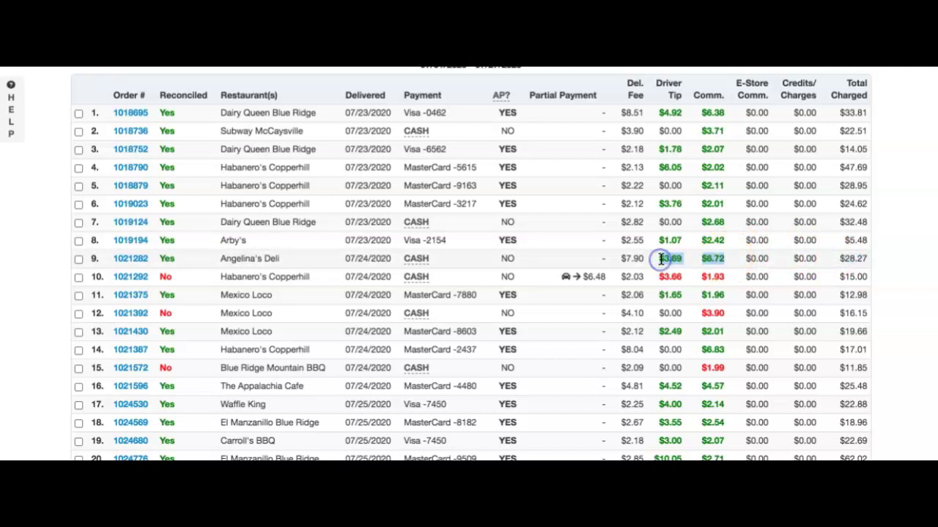
pyautogui.doubleClick(857, 258)
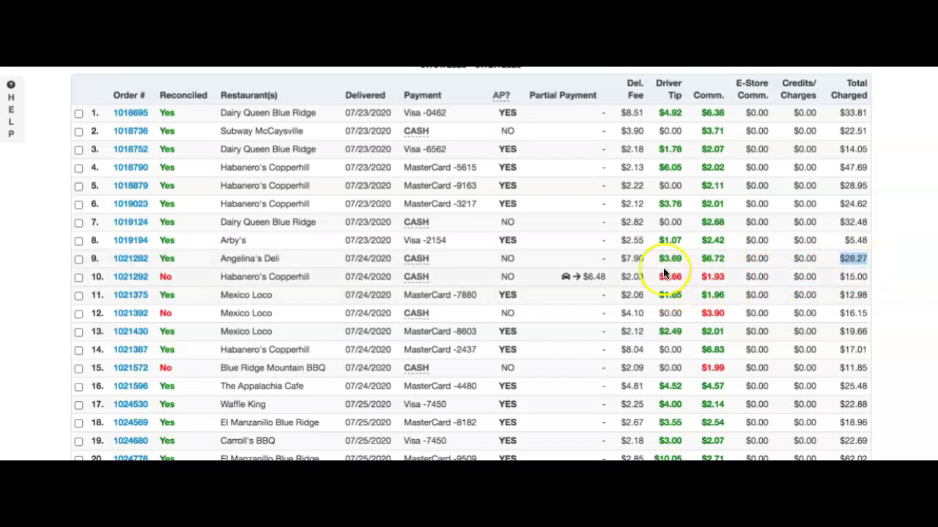
pyautogui.doubleClick(690, 292)
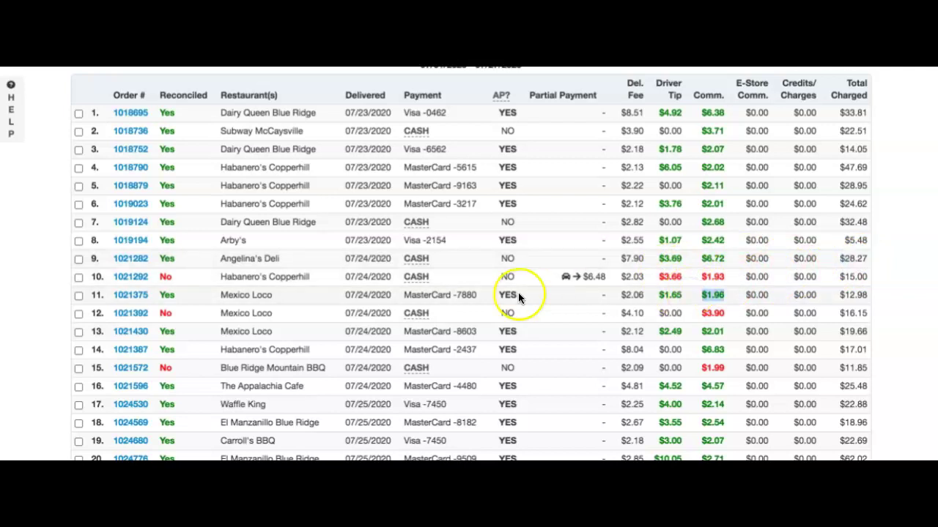
pyautogui.tripleClick(427, 298)
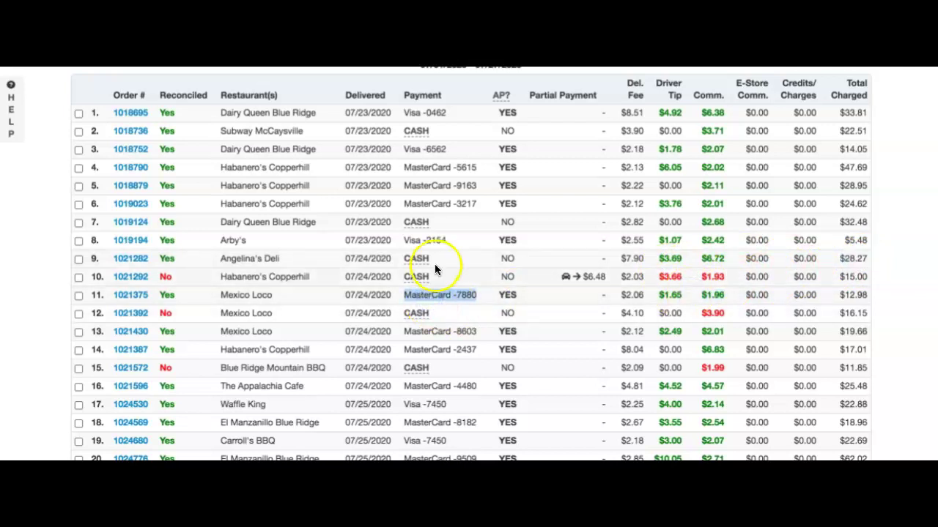
# - Inspect the Habanero's Copperhill cash order's partial payment, total charged and linked card orders
pyautogui.click(452, 279)
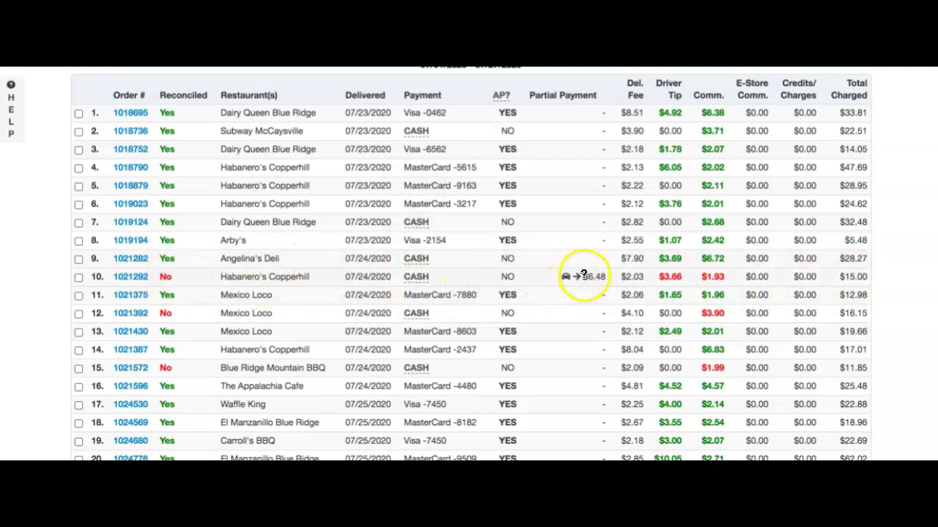
pyautogui.moveTo(578, 276)
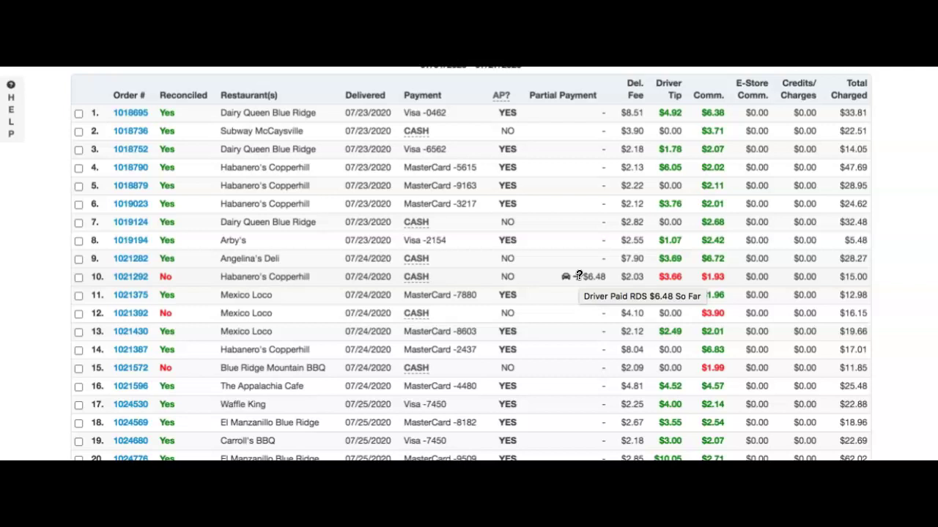
pyautogui.click(856, 275)
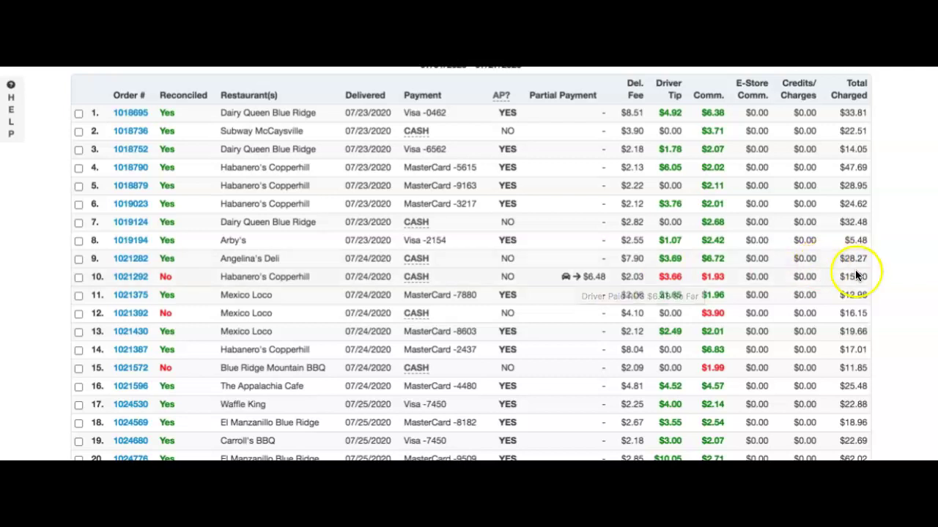
pyautogui.moveTo(414, 276)
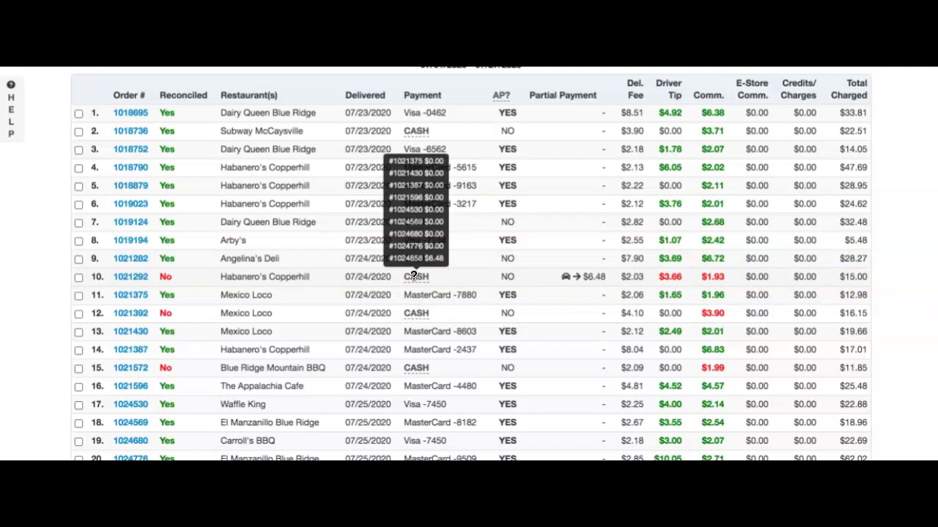
pyautogui.click(551, 277)
pyautogui.click(504, 273)
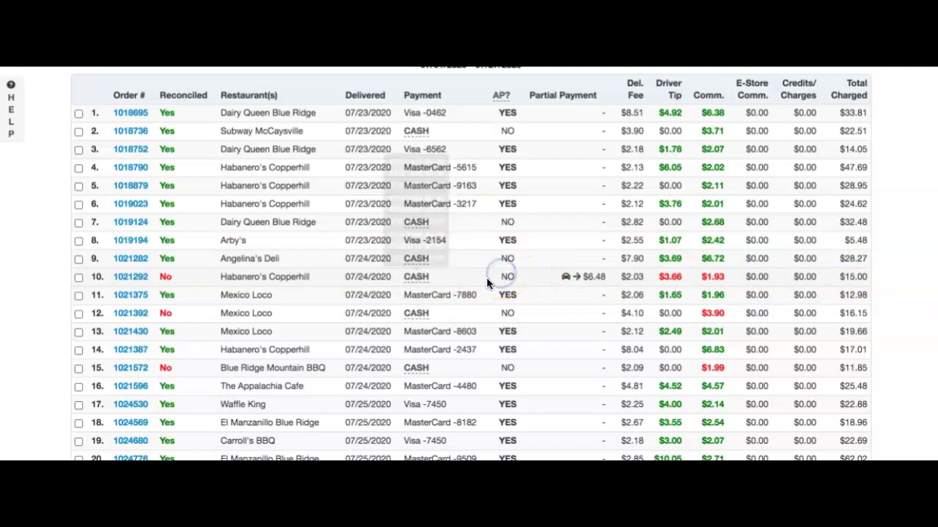
# - Compare the partial payments of the Mexico Loco and Blue Ridge Mountain BBQ cash orders with the Habanero's Copperhill order, and check that order's reconciled status
pyautogui.doubleClick(573, 314)
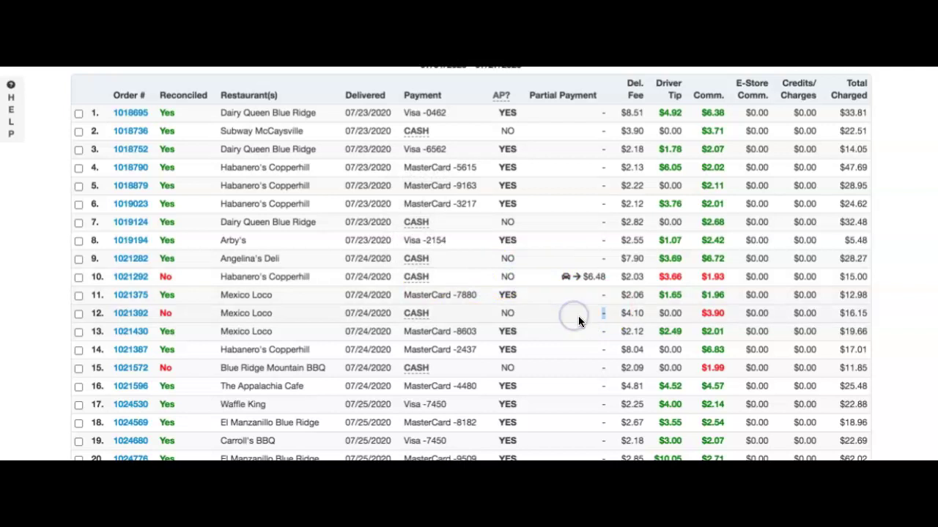
pyautogui.doubleClick(578, 372)
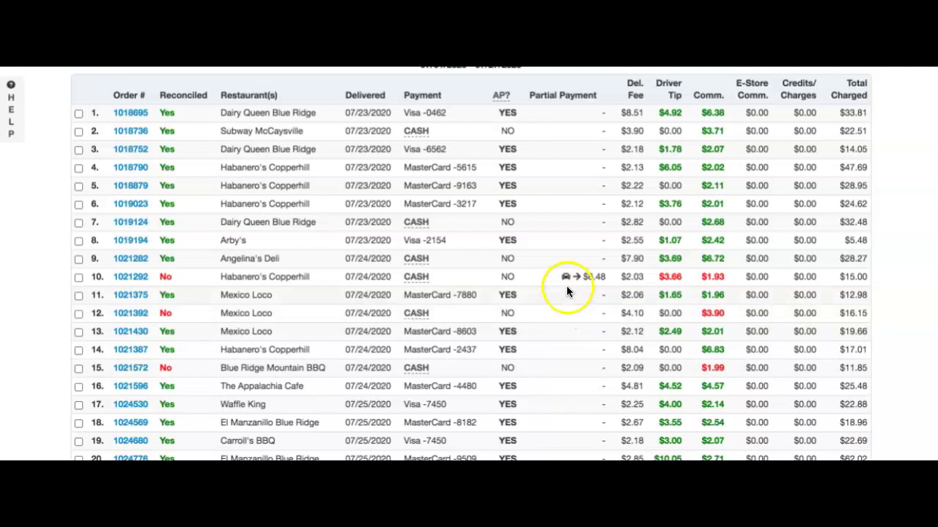
pyautogui.click(539, 274)
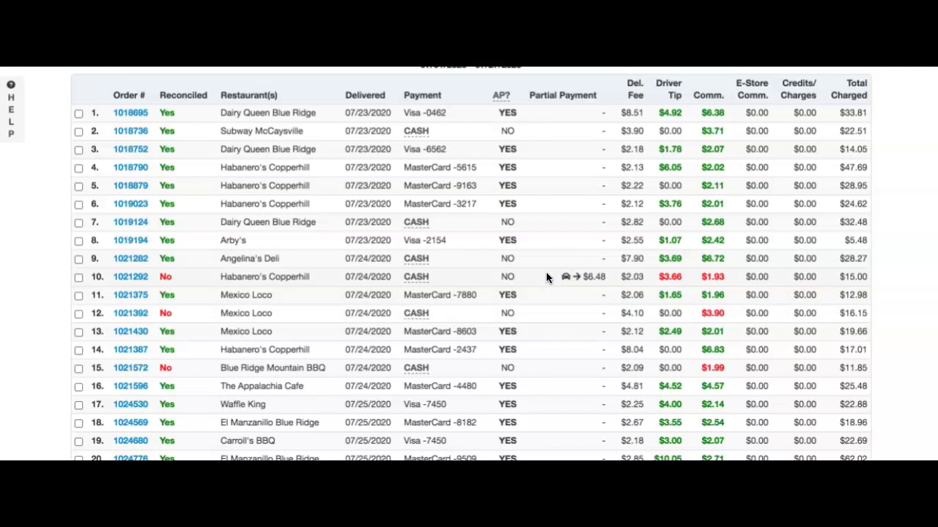
pyautogui.click(479, 279)
pyautogui.moveTo(529, 278); pyautogui.dragTo(153, 276)
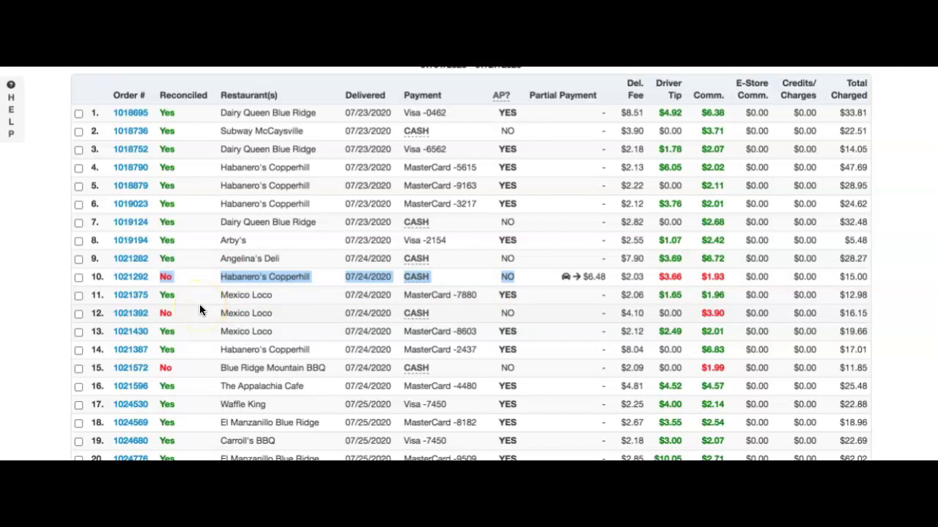
pyautogui.click(554, 291)
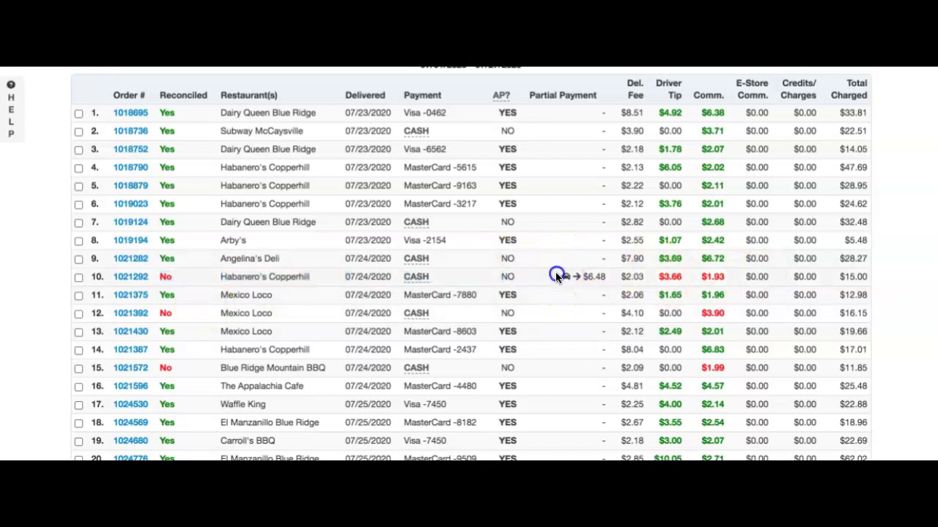
# - Find the driver report containing card orders without auto payment and compare their reconciled and auto payment statuses with the auto-paid orders below them
pyautogui.scroll(-3, 555, 272)
pyautogui.scroll(4, 556, 277)
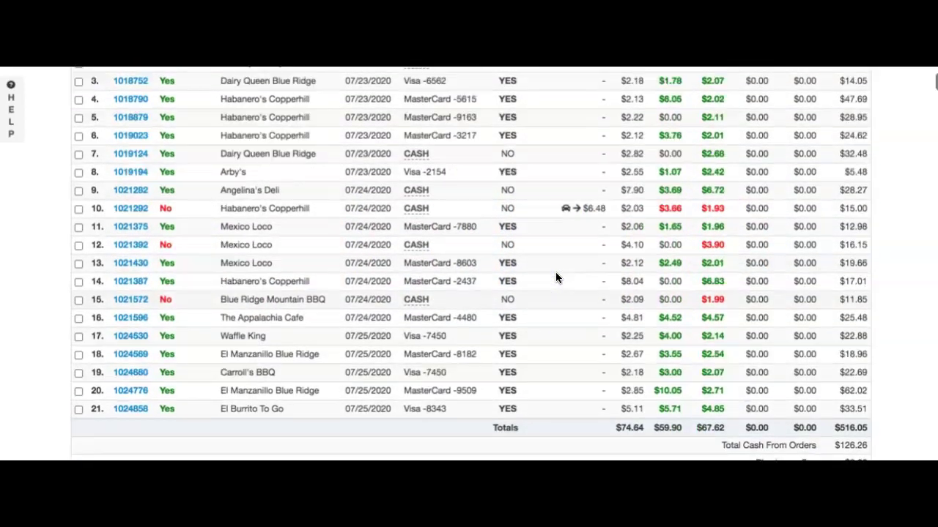
pyautogui.scroll(-18, 555, 277)
pyautogui.scroll(-20, 555, 277)
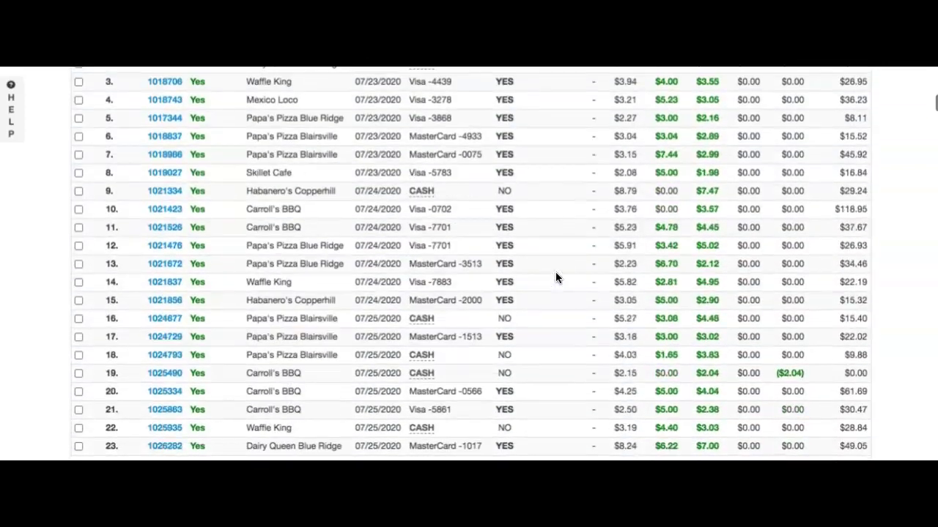
pyautogui.scroll(2, 555, 277)
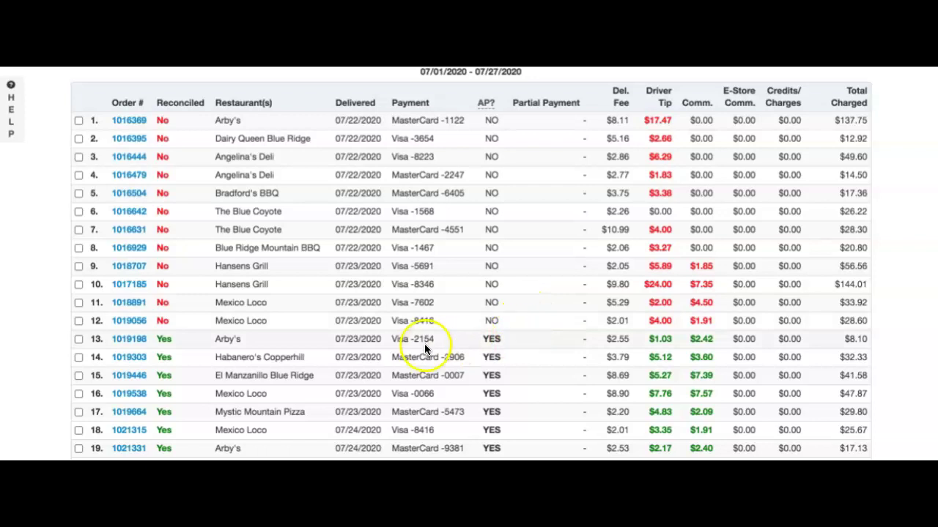
pyautogui.moveTo(505, 333); pyautogui.dragTo(184, 122)
pyautogui.click(299, 159)
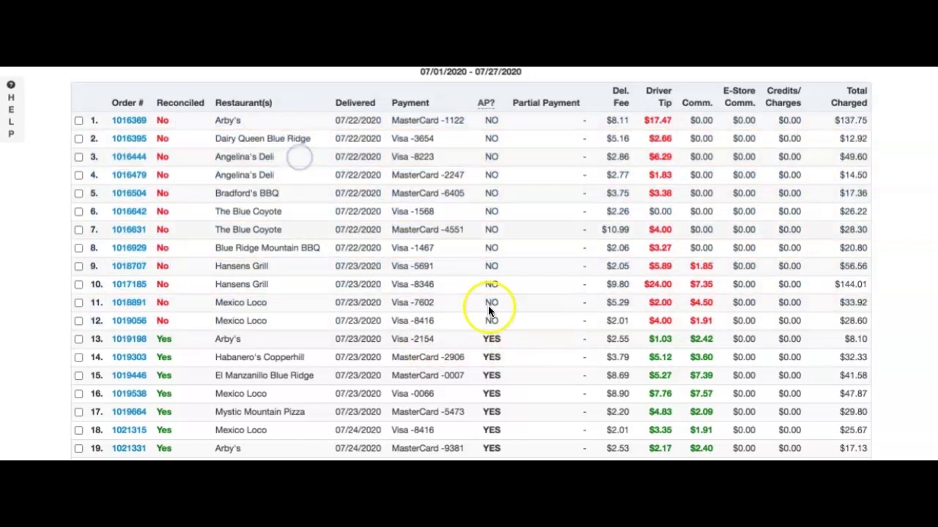
pyautogui.click(488, 339)
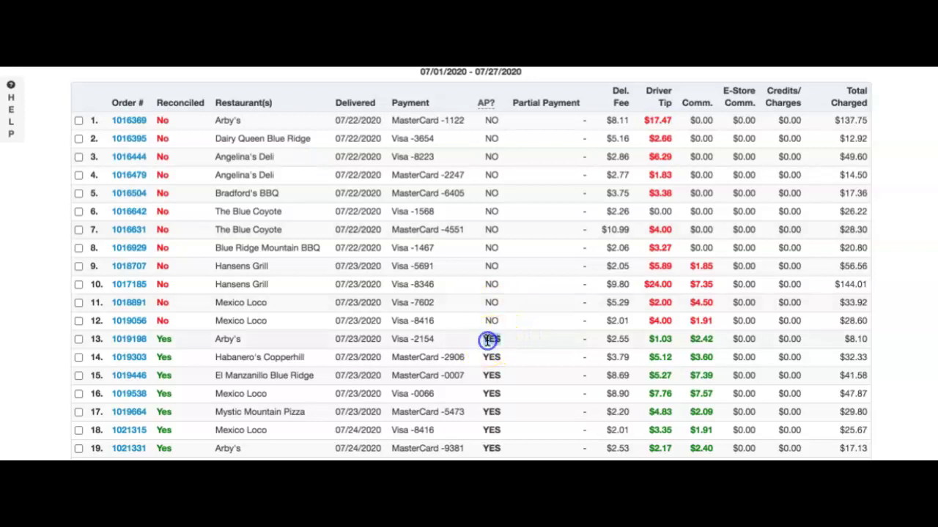
pyautogui.click(488, 340)
# - Return to the third driver's report and review the unreconciled cash orders, including the Blue Ridge Mountain BBQ order's total charged
pyautogui.scroll(15, 485, 202)
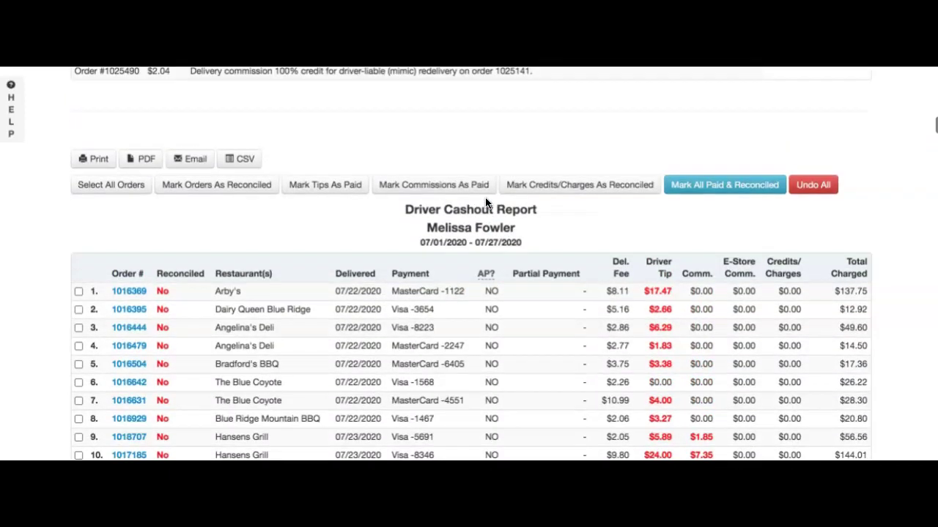
pyautogui.scroll(20, 485, 203)
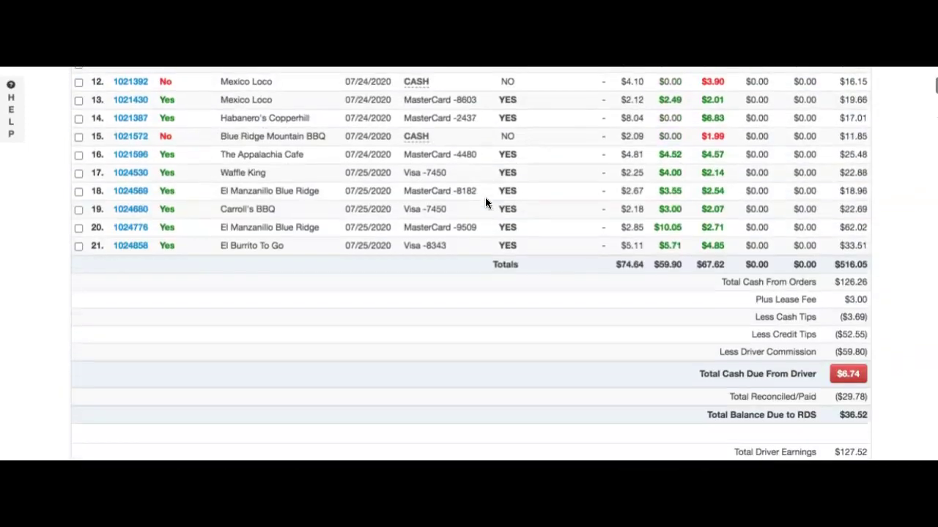
pyautogui.click(483, 211)
pyautogui.click(460, 373)
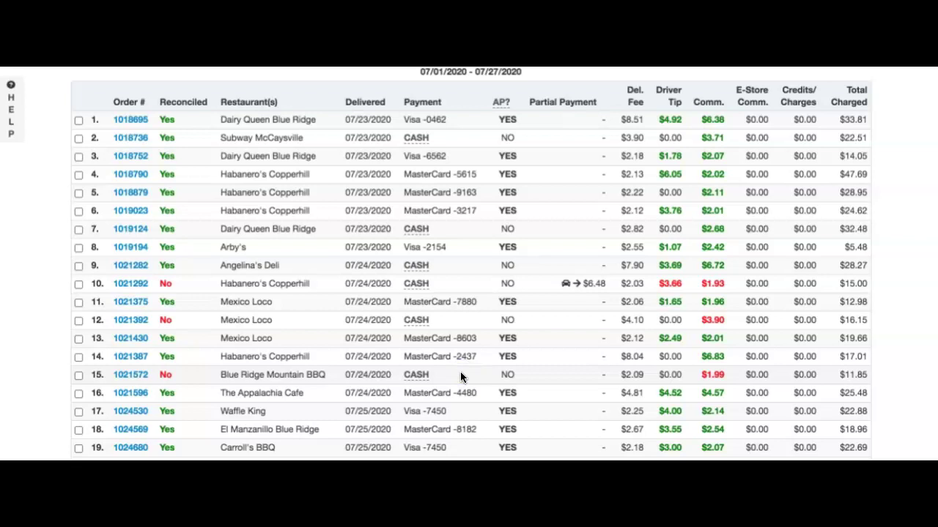
pyautogui.click(456, 328)
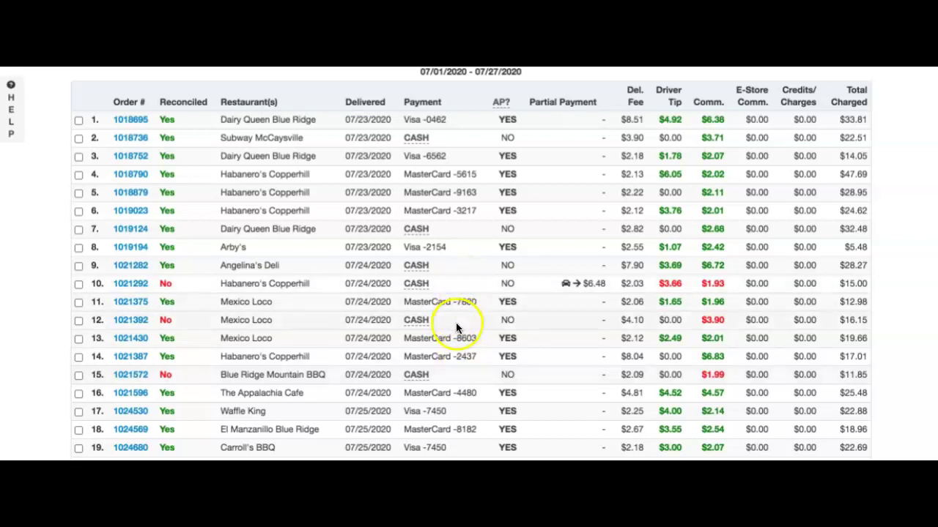
pyautogui.doubleClick(854, 374)
pyautogui.scroll(-1, 850, 370)
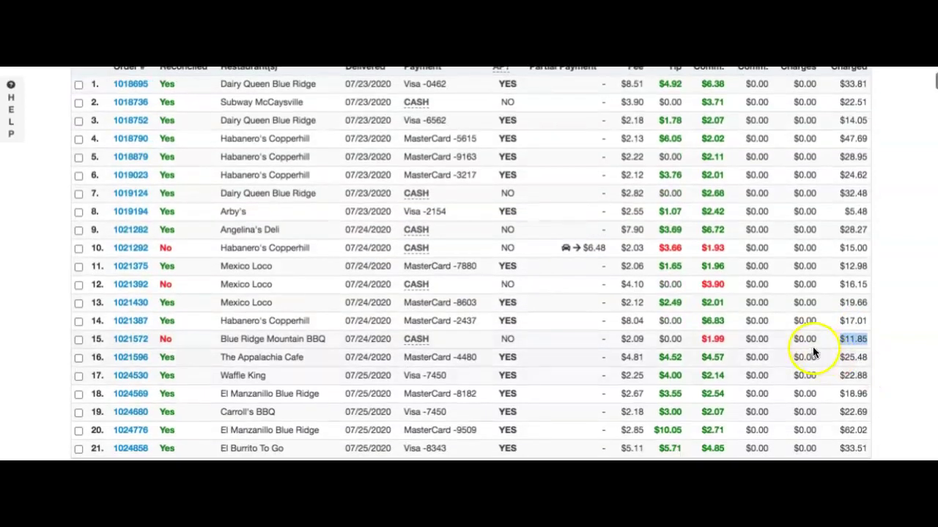
# - Review the third driver's remaining orders and check the partial payments of the Habanero's Copperhill and Blue Ridge Mountain BBQ cash orders
pyautogui.scroll(-4, 732, 337)
pyautogui.scroll(3, 601, 415)
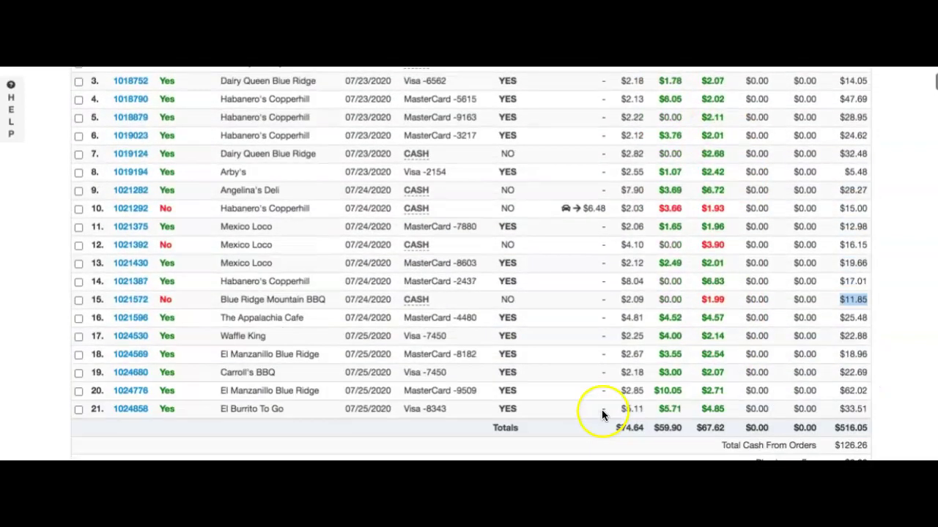
pyautogui.click(572, 211)
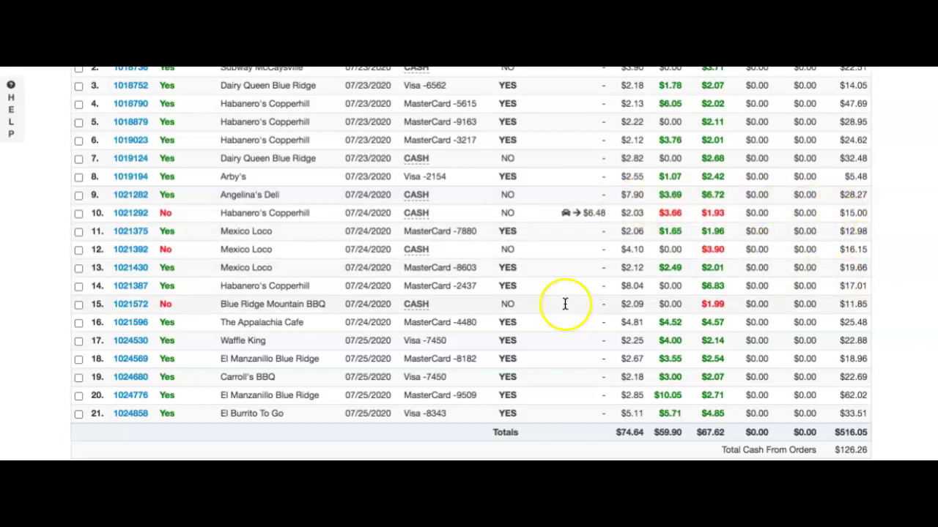
pyautogui.doubleClick(542, 307)
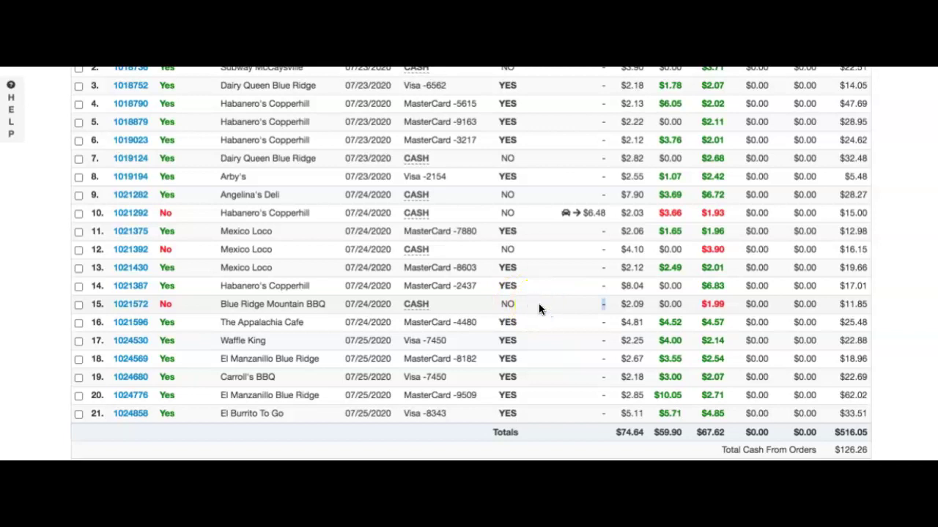
pyautogui.click(540, 308)
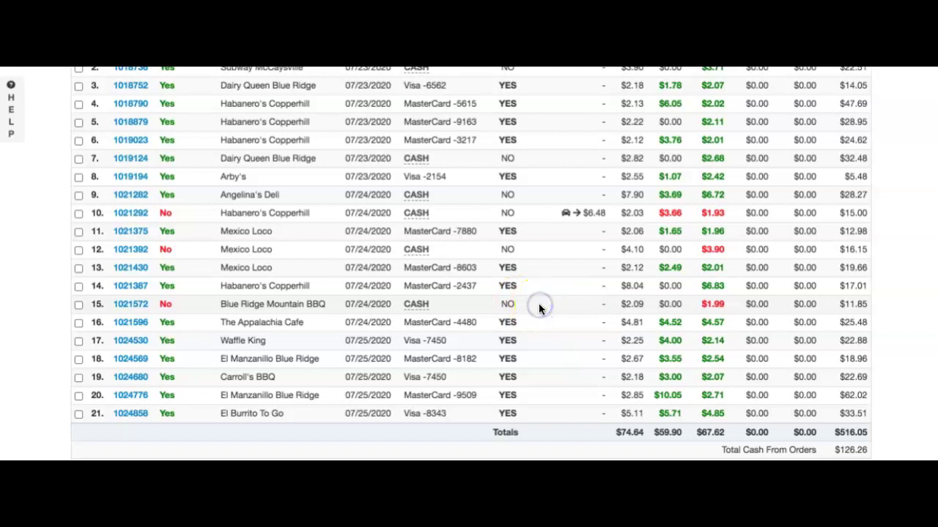